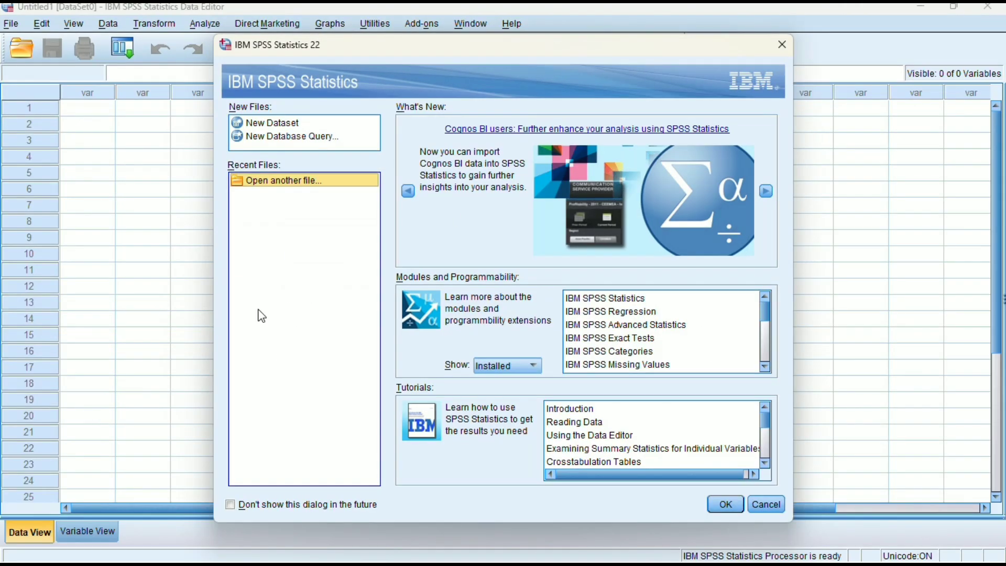
Dismiss the welcome window and define the first variable as D_KABKOTA in the variable definitions
click(772, 45)
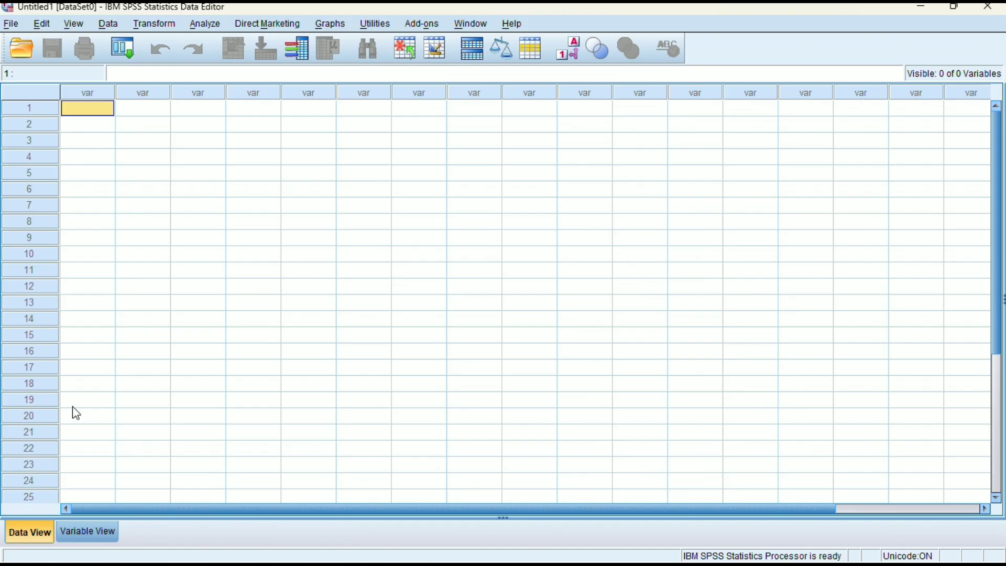
click(99, 538)
click(74, 93)
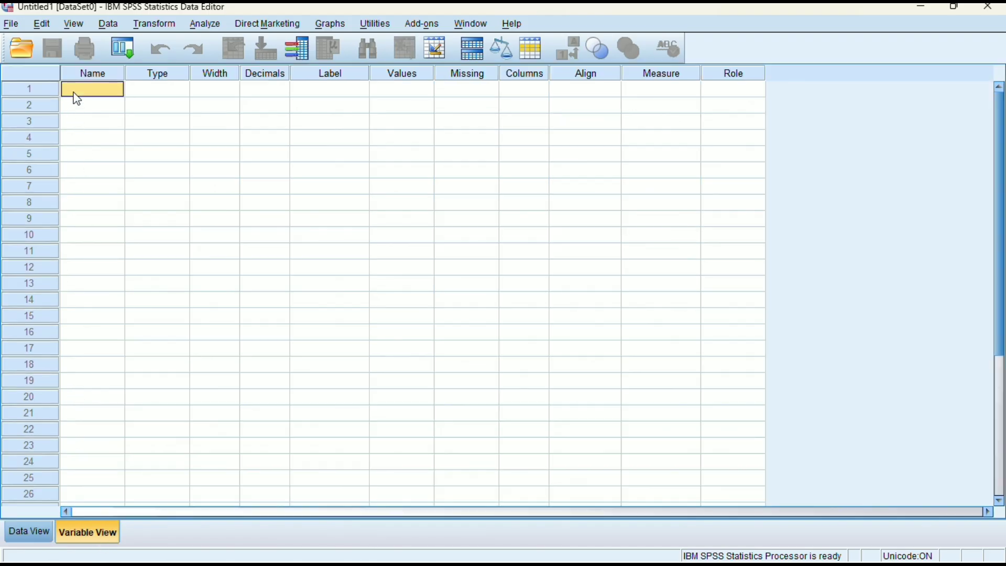
text(DUMMY)
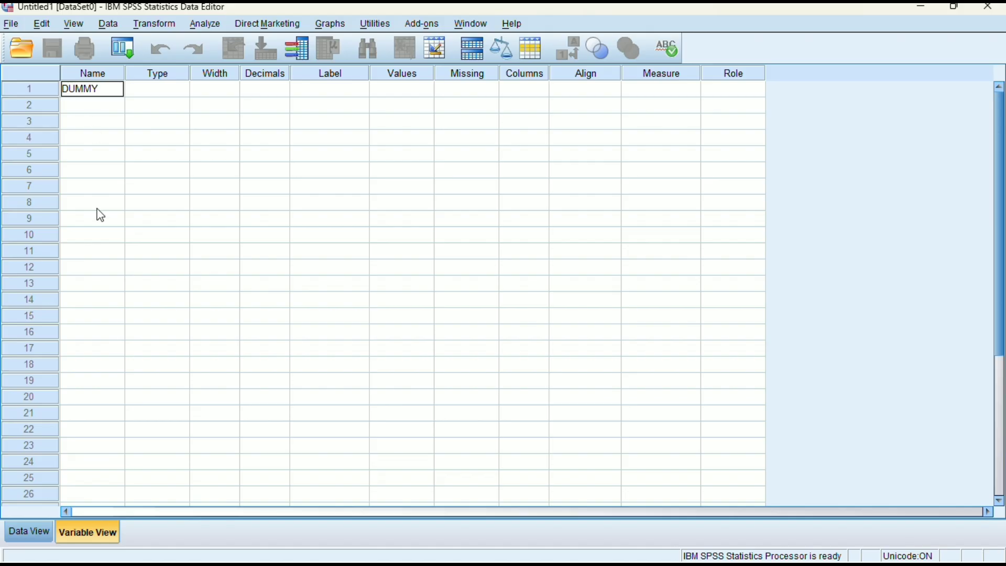
key(BackSpace)
key(BackSpace)
key(BackSpace)
key(BackSpace)
text(_KABKOTA)
Define three more variables in rows 2 to 4, named D_KEMISKINAN, D_TPT and D_IKF
click(93, 106)
text(D)
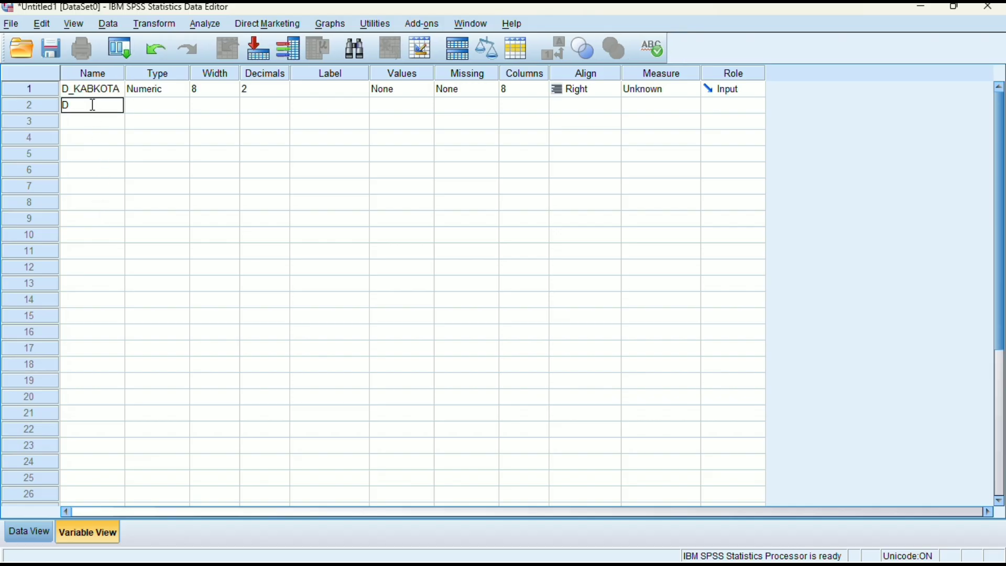
text(_KEMSKINA)
click(103, 124)
text(D)
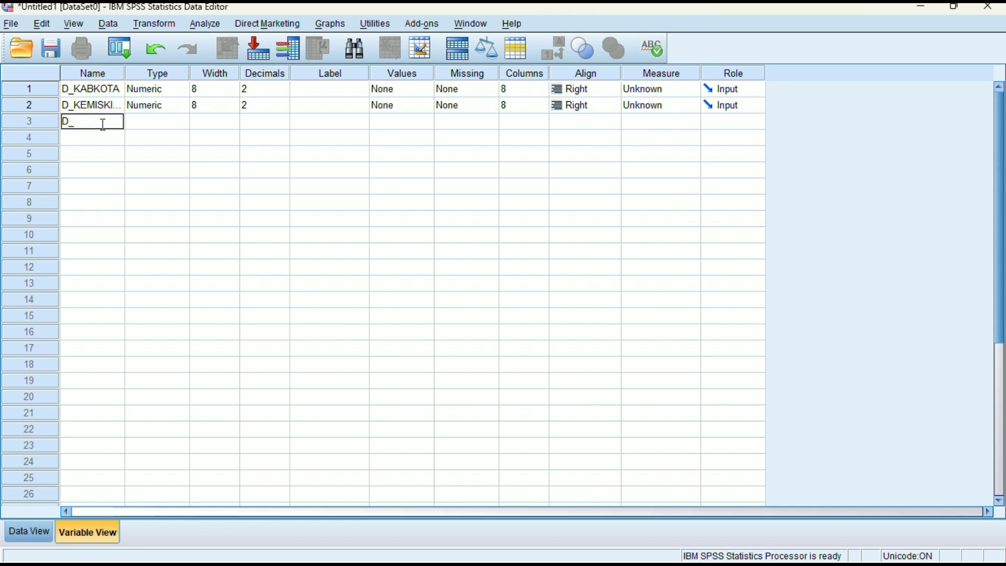
text(_TPT)
click(105, 137)
text(D)
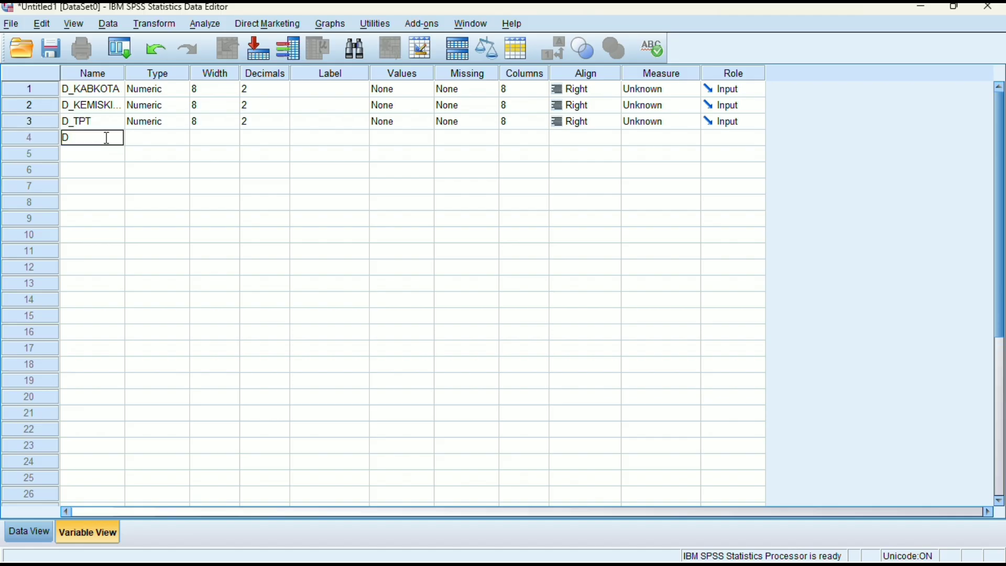
text(_IKF)
Label the D_KABKOTA variable "Dummy Kab/Kota Sumatera Barat"
click(338, 91)
text(DUMM)
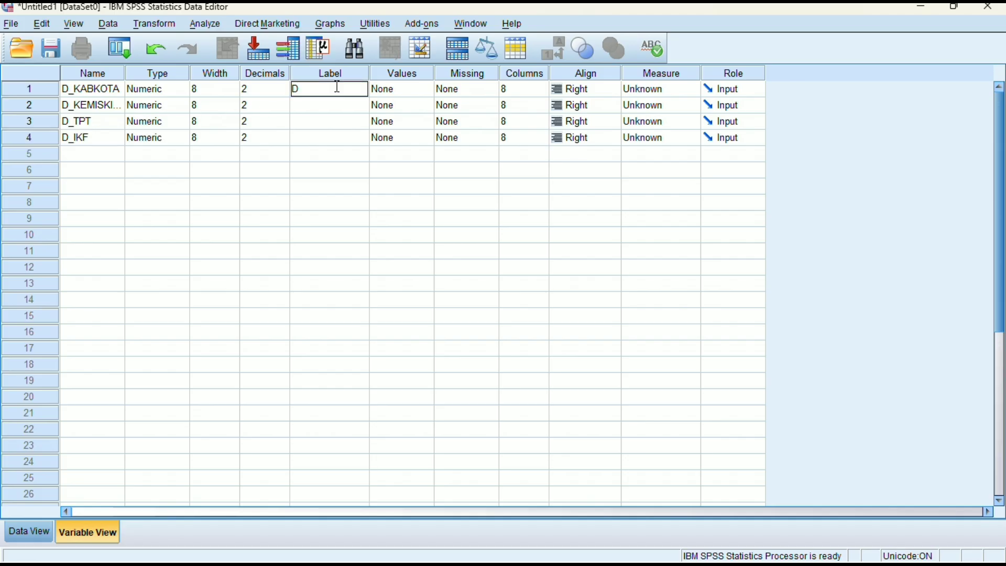
key(BackSpace)
key(BackSpace)
key(BackSpace)
text(ummy)
text( Kab)
text(/Kota)
text( Sumatera)
text( Barat)
Label the D_KEMISKINAN variable "Dummy Kemiskinan Sumatera Barat"
click(351, 104)
text(Dummy)
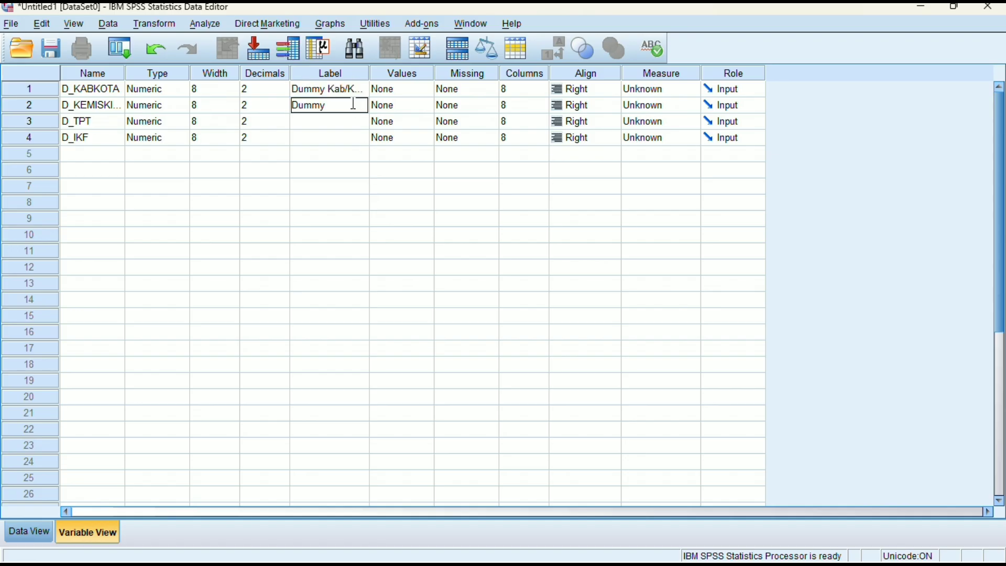
text( Kemiskinan)
text( Sumatera)
text( Barat)
Label the D_TPT variable "Dummy Tingkat Pengangguran Terbuka Sumatera Barat"
click(353, 122)
text(Dummy Ting)
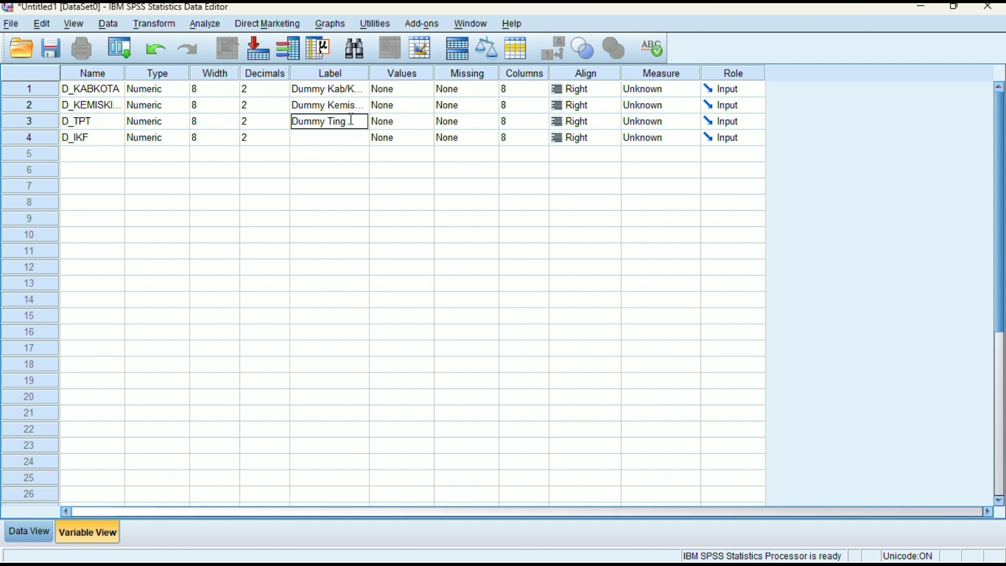
text(kat Pengangguran Terbuka Sumatera Barat)
Label the D_IKF variable "Dummy IKF Sumatera Barat" and show the dataset's data grid
click(343, 142)
text(Dummy IKF Sumatera Barat)
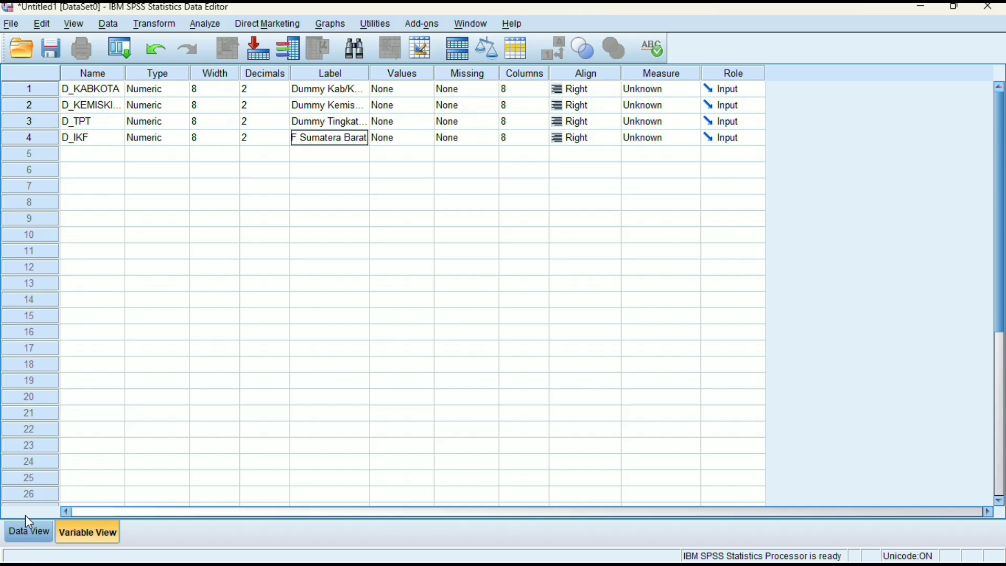
key(Return)
click(28, 532)
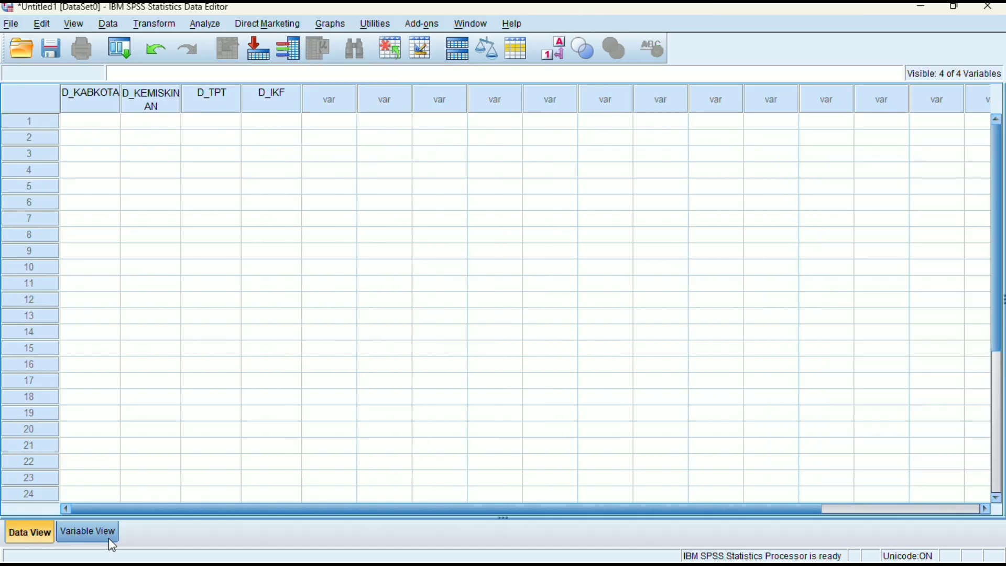
Switch to the Excel workbook "lia 1 (1)" and copy the dummy values in J22:M40 without the headers
mouse_move(692, 563)
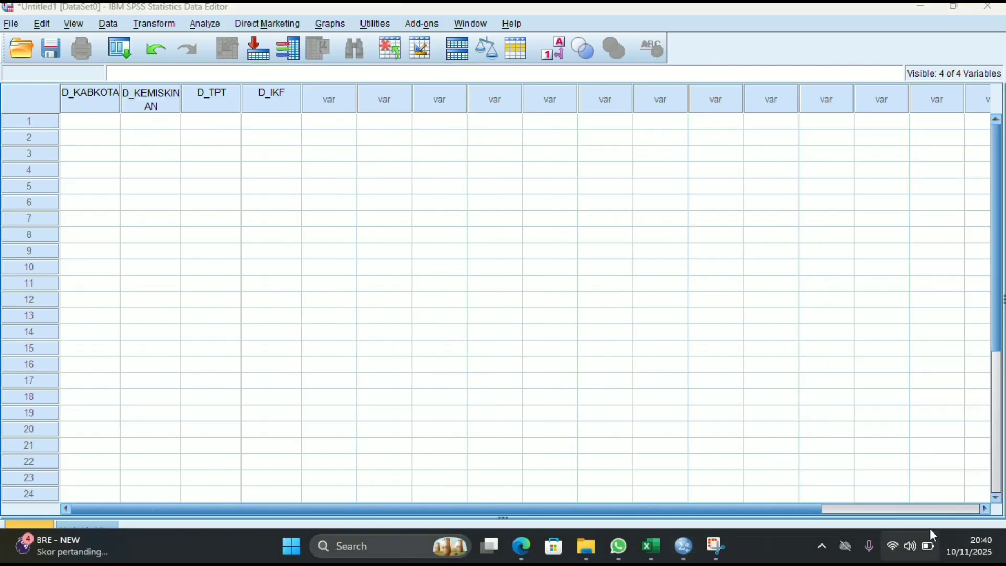
click(969, 546)
mouse_move(658, 551)
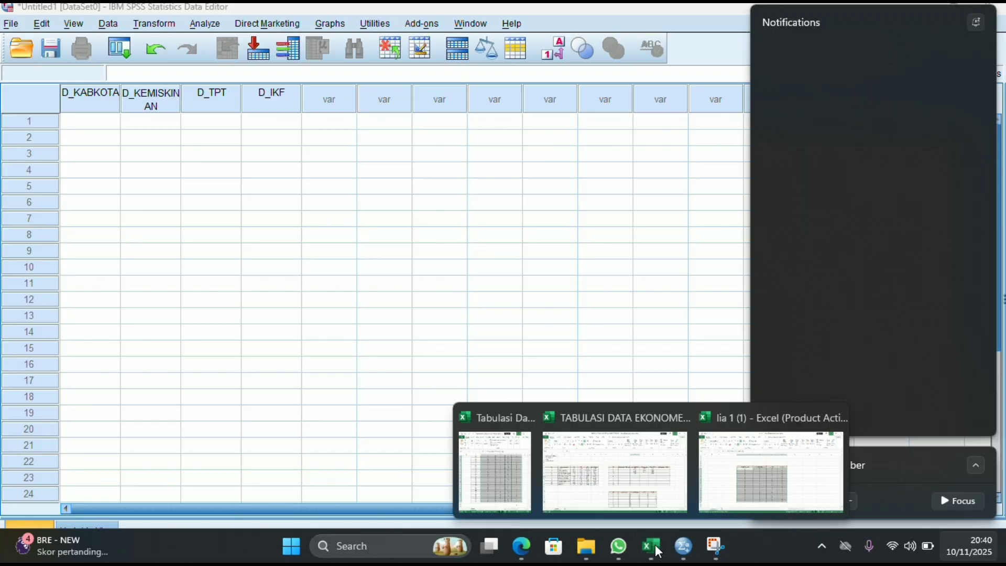
click(710, 482)
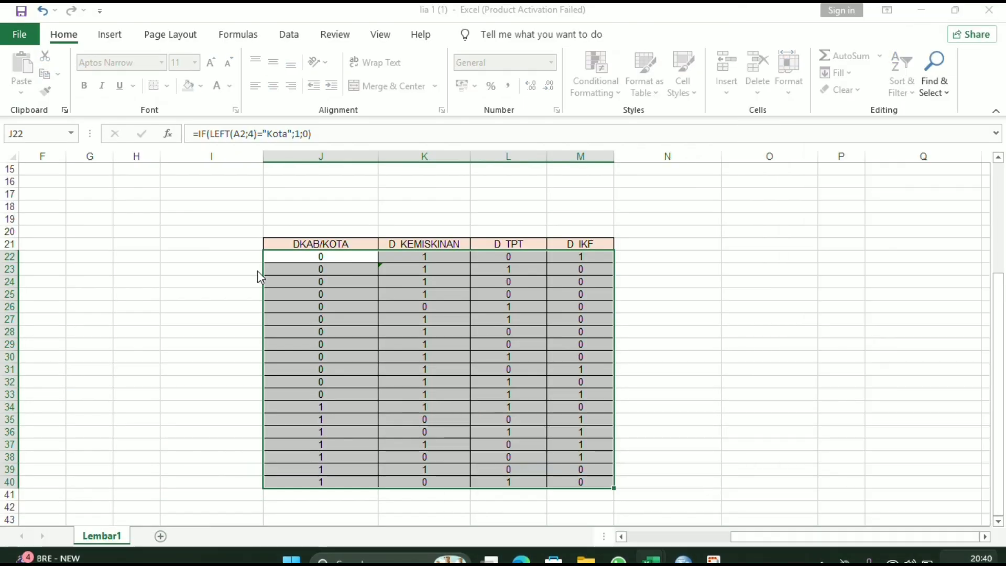
key(ctrl+c)
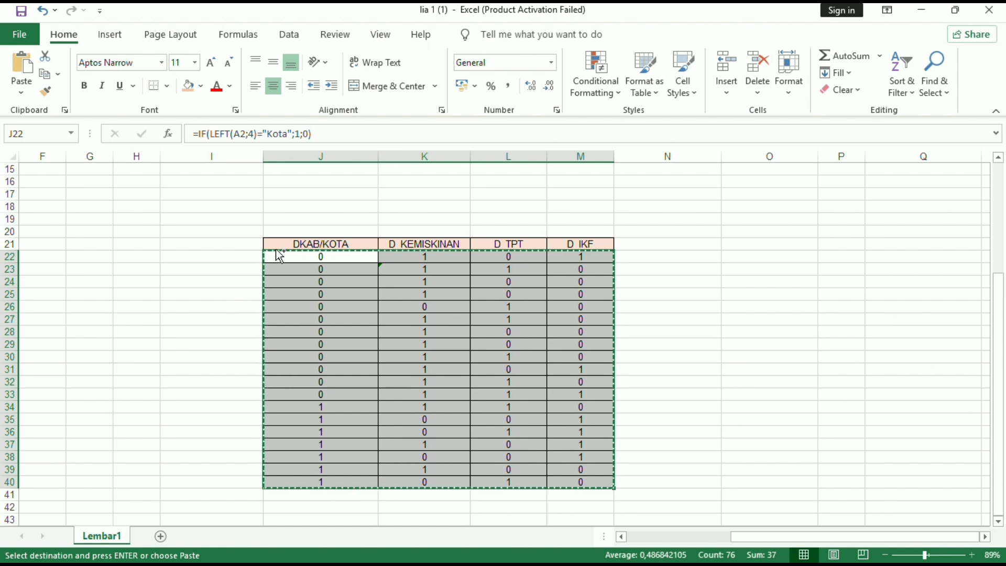
key(ctrl+q)
Return to the SPSS dataset, paste the copied values from row 1 of D_KABKOTA, and widen the D_KEMISKINAN column to fit its name
mouse_move(693, 559)
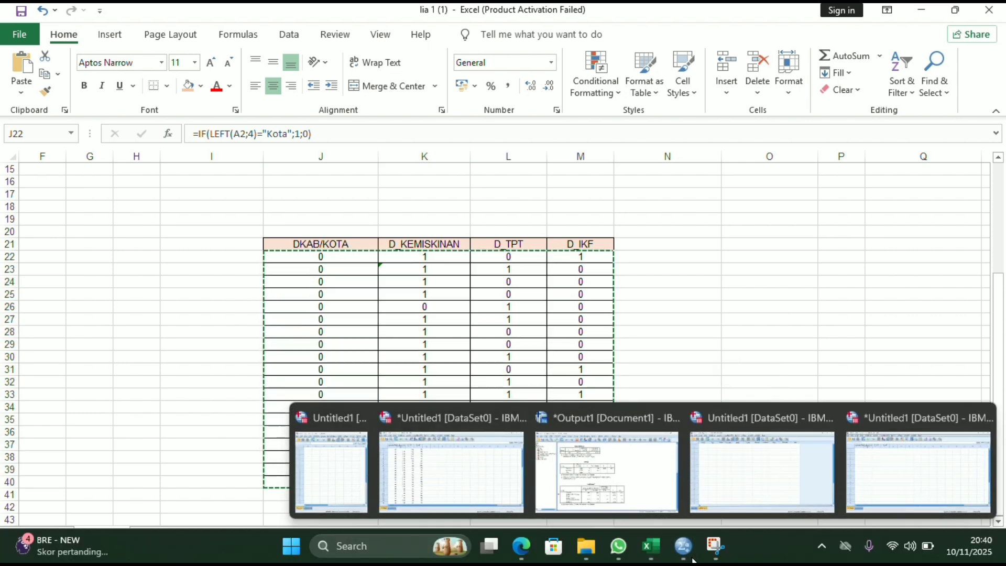
mouse_move(948, 474)
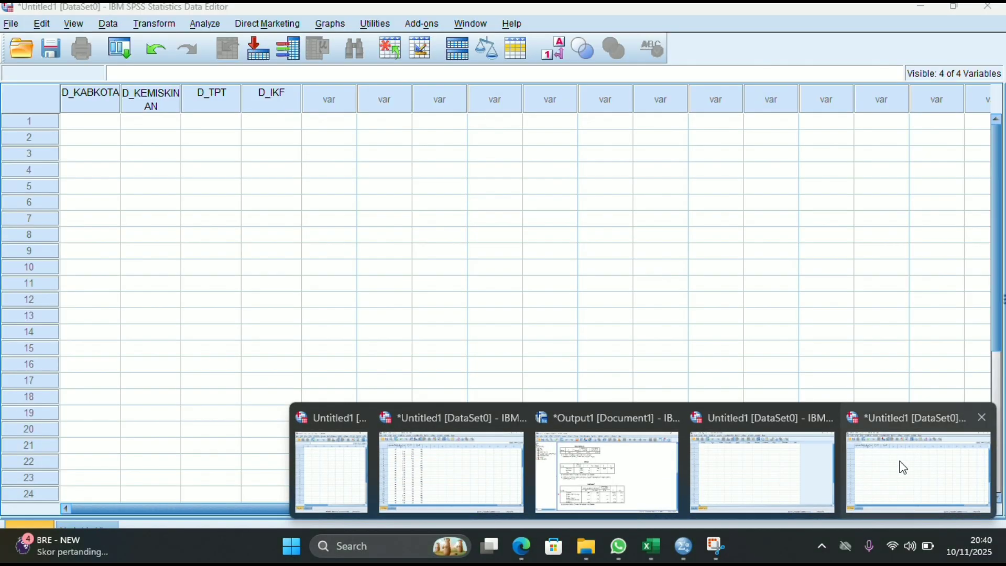
click(901, 466)
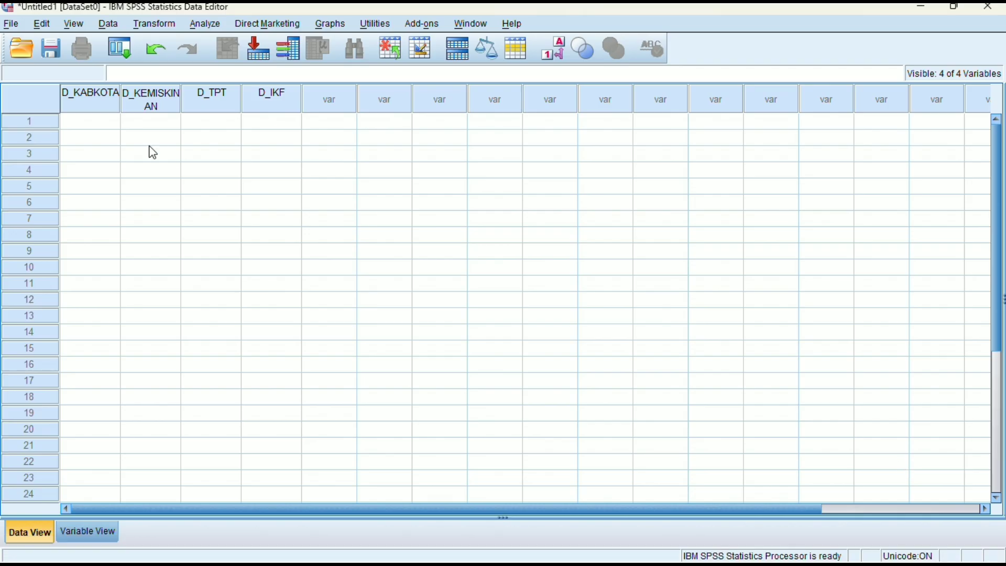
click(101, 126)
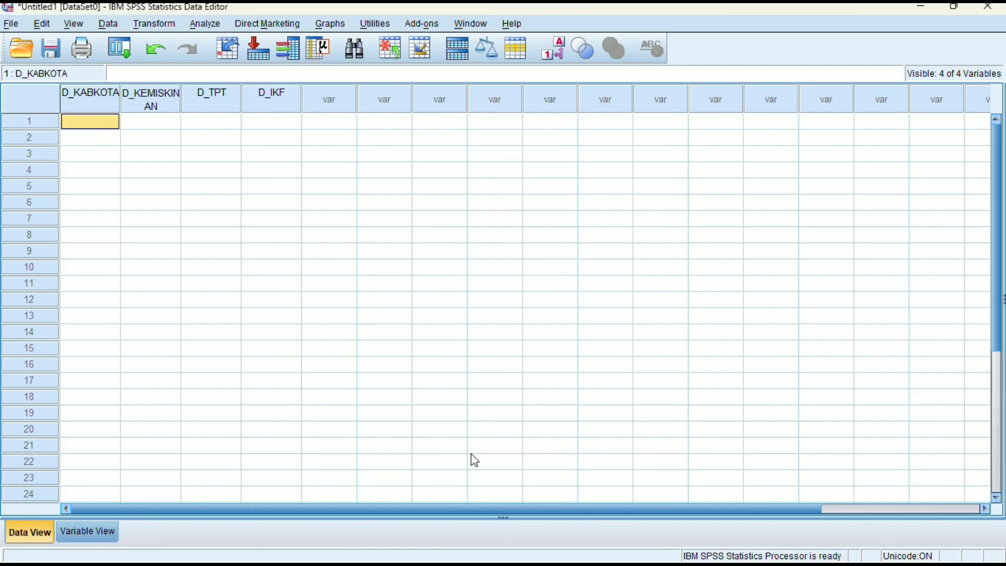
key(ctrl+v)
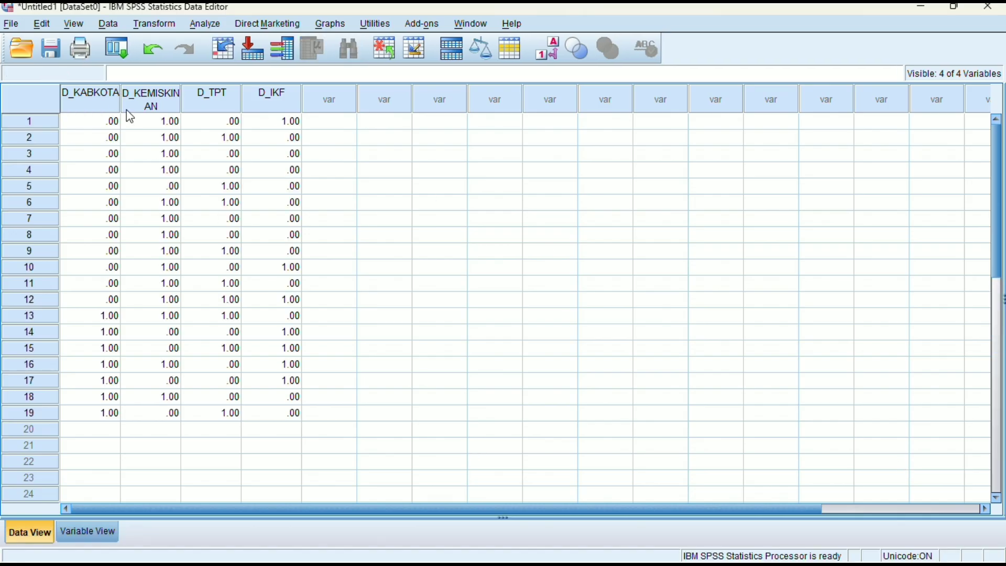
drag(184, 101, 200, 101)
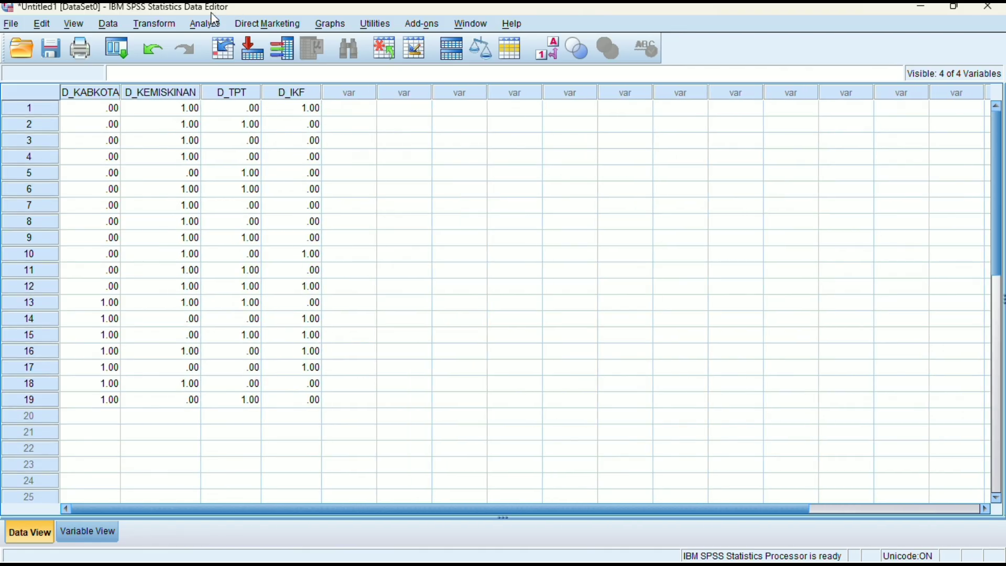
Start a Linear Regression analysis with Dummy Kemiskinan Sumatera Barat as the dependent variable
click(211, 26)
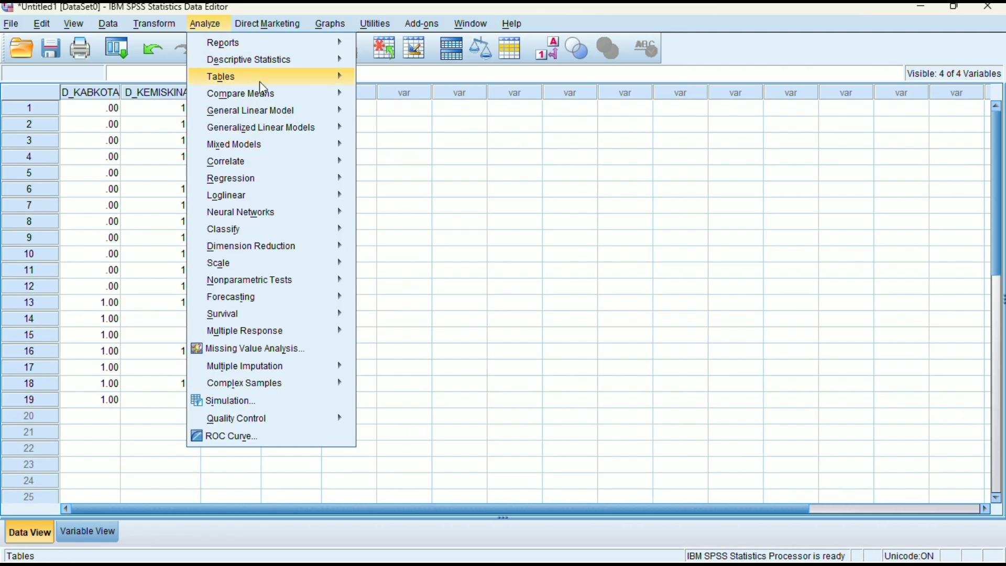
mouse_move(338, 179)
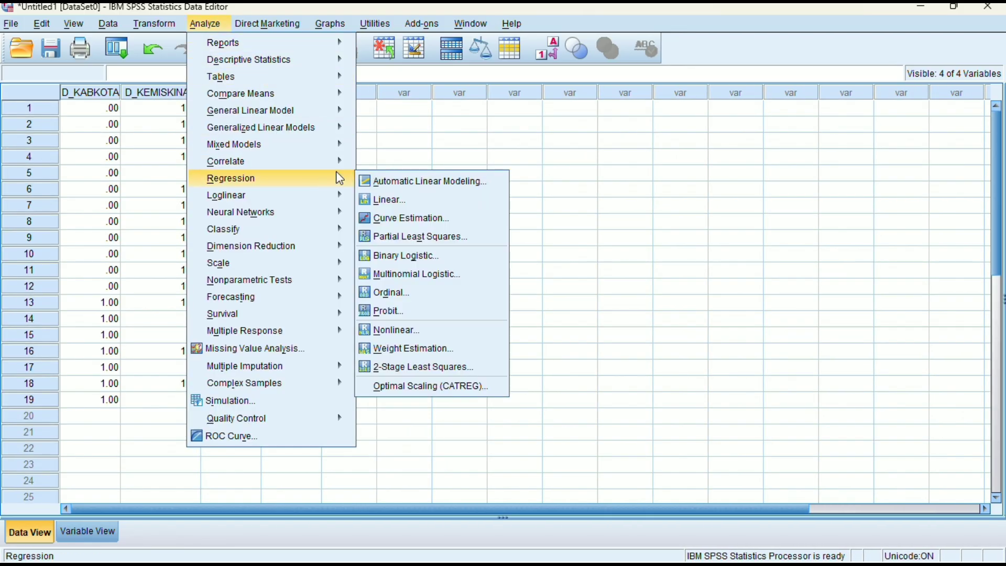
click(386, 200)
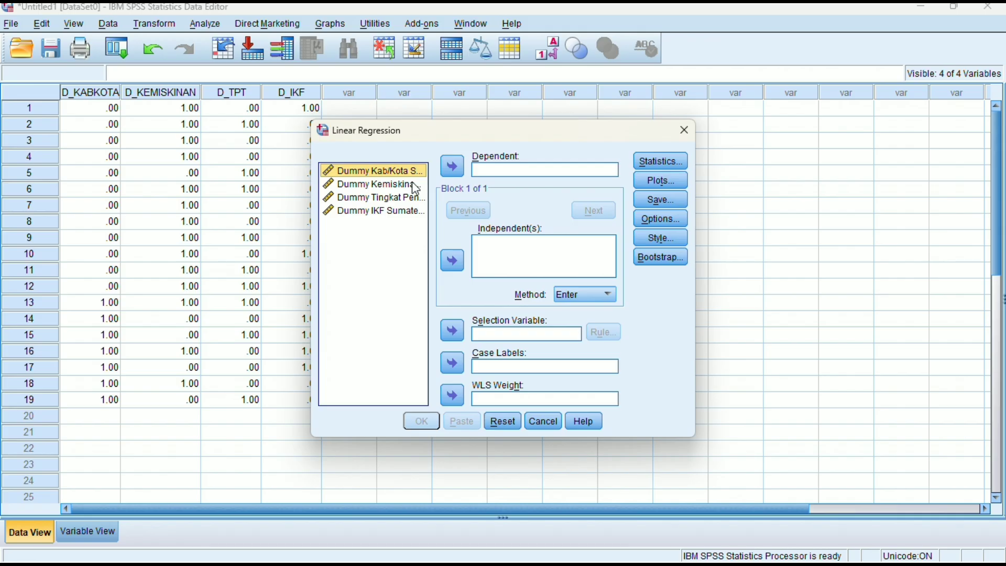
click(415, 186)
click(452, 167)
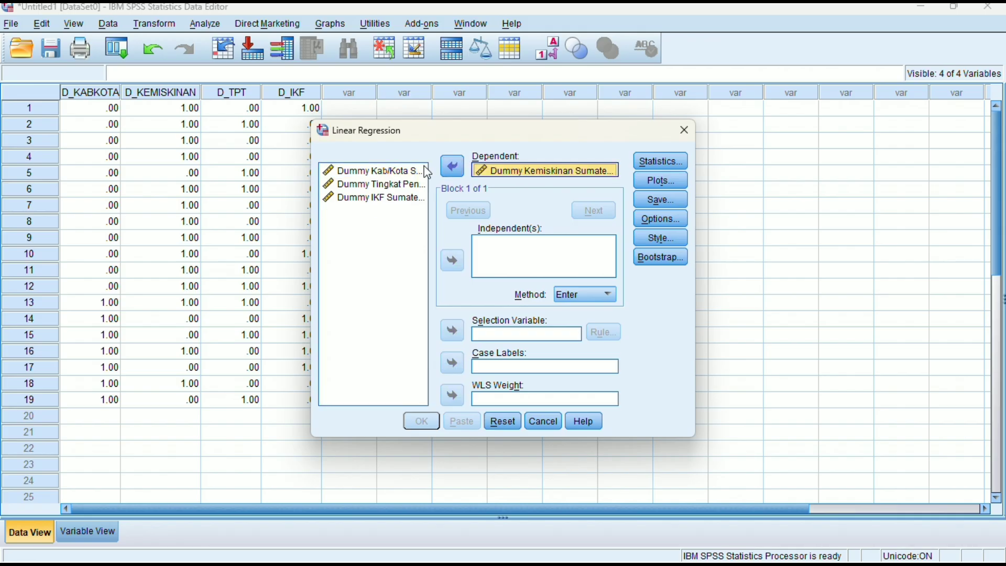
Add the Kab/Kota, Tingkat Pengangguran Terbuka and IKF dummies as independent variables with the Enter method and run the regression
click(376, 184)
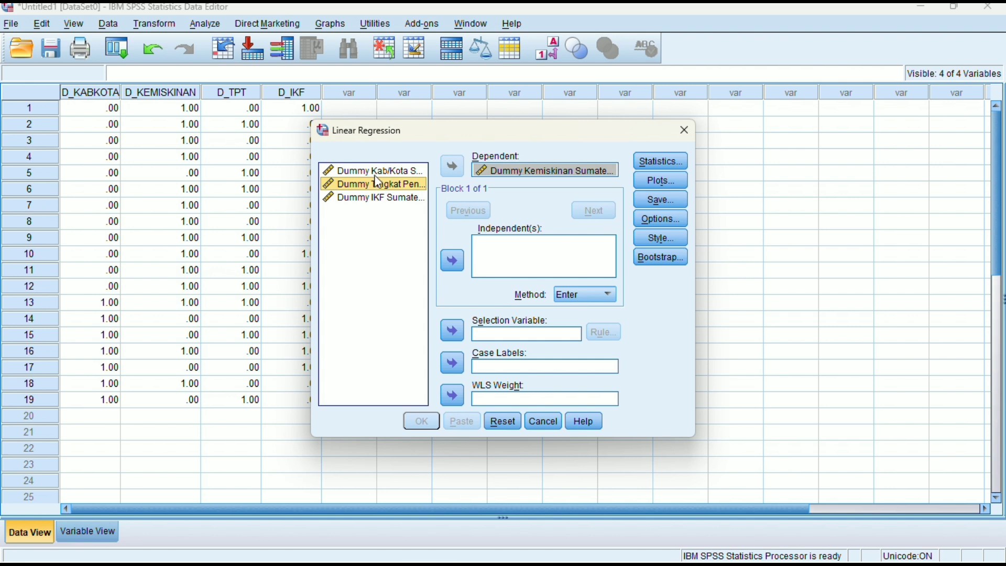
click(380, 171)
key(shift+Down)
key(shift+Down)
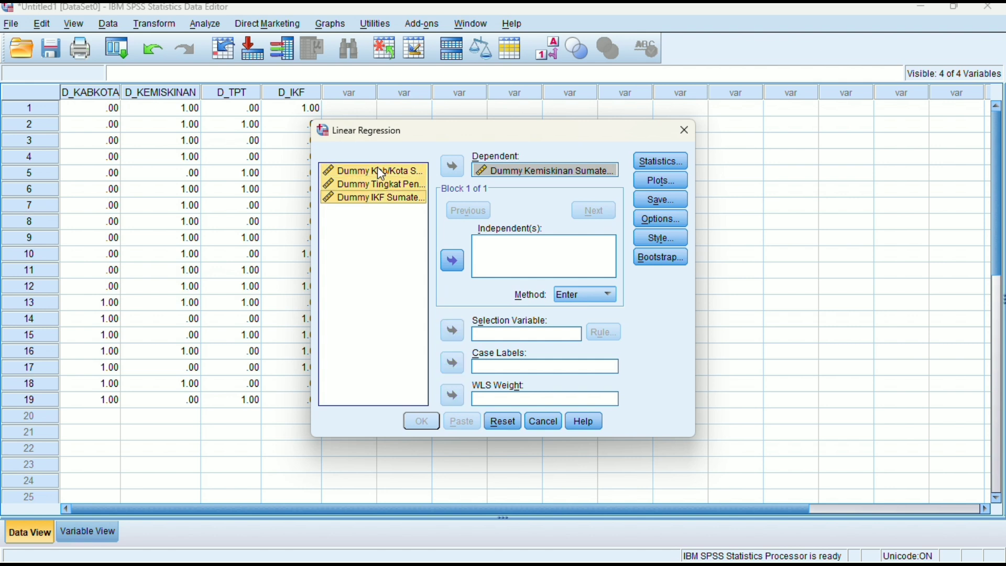
click(453, 265)
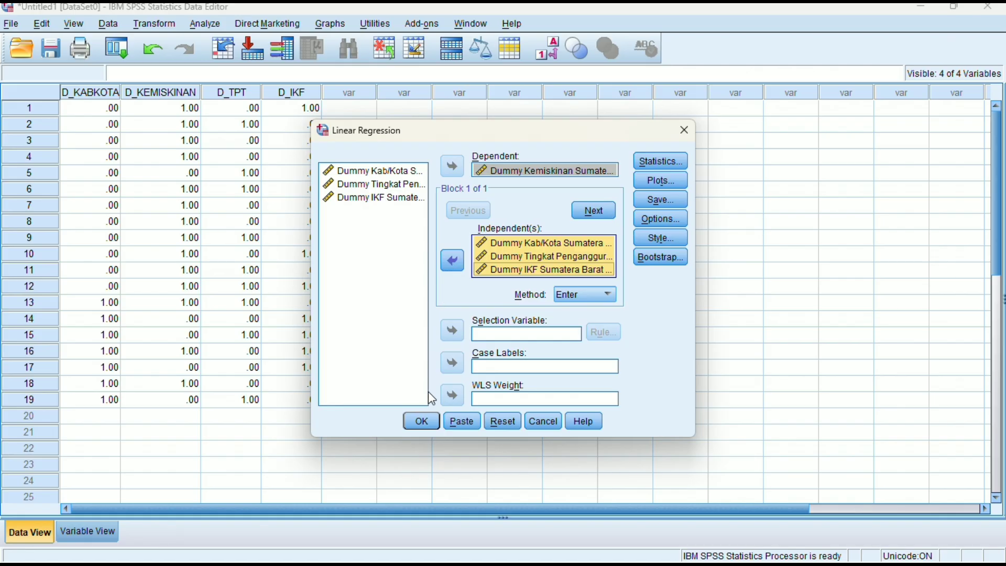
click(433, 416)
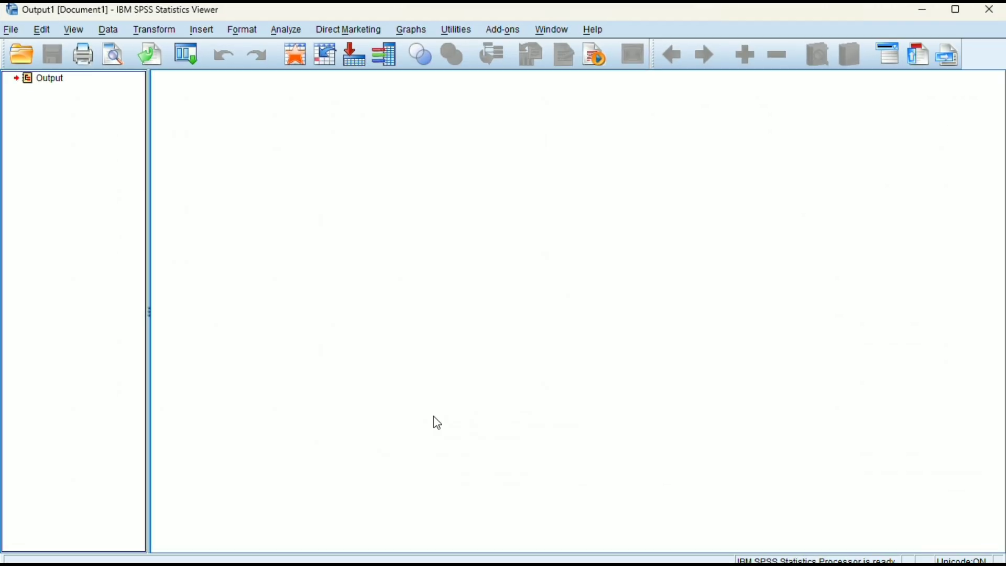